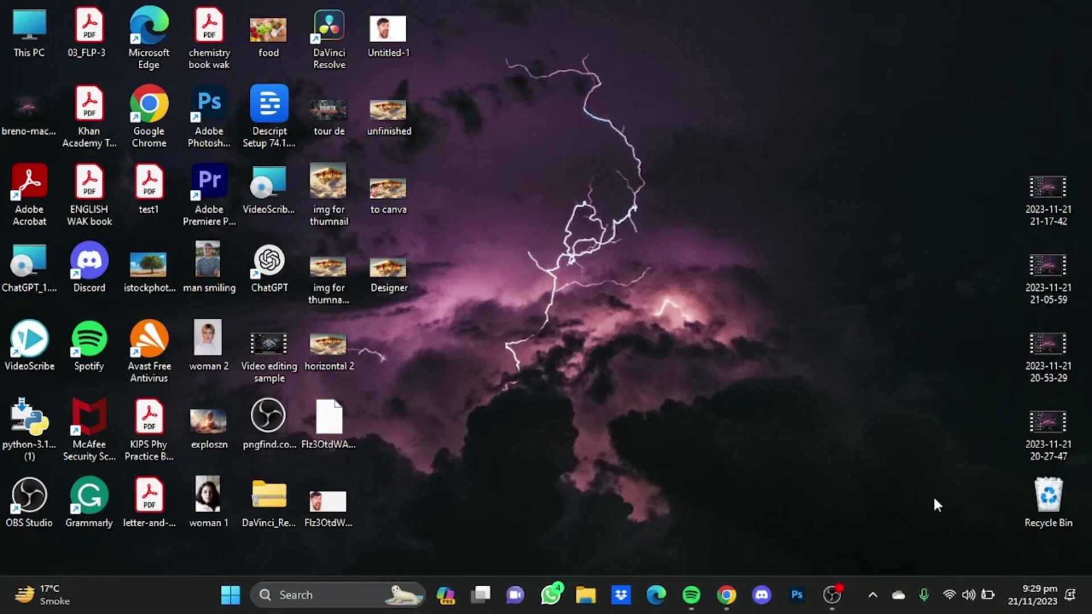
Launch Google Chrome from the taskbar to get a new tab.
left_click(726, 594)
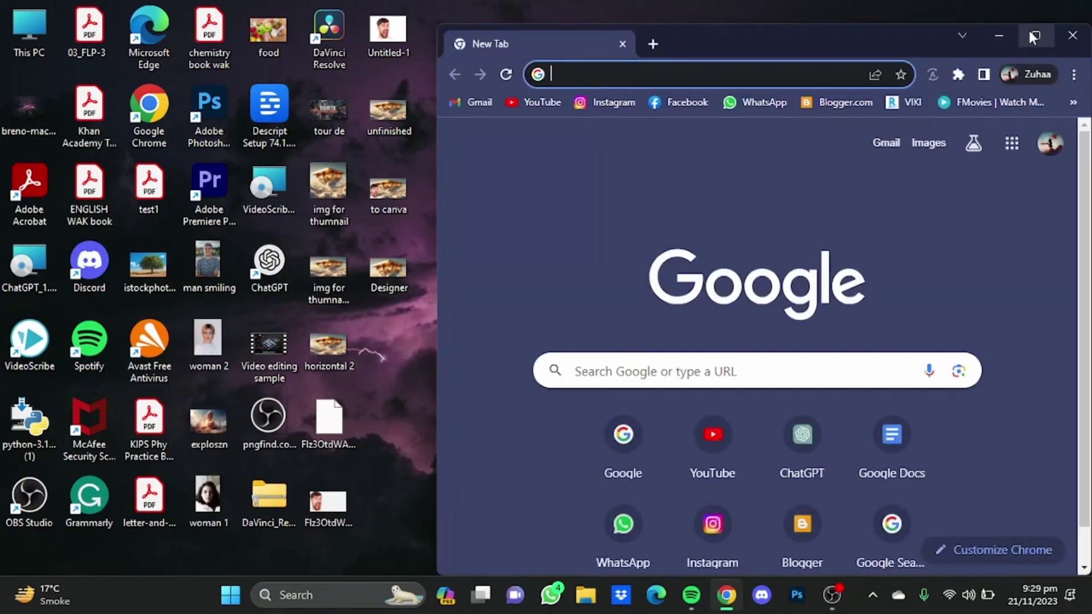
Maximize Chrome, search for 'chai ai', and open the Chai AI website.
left_click(1032, 36)
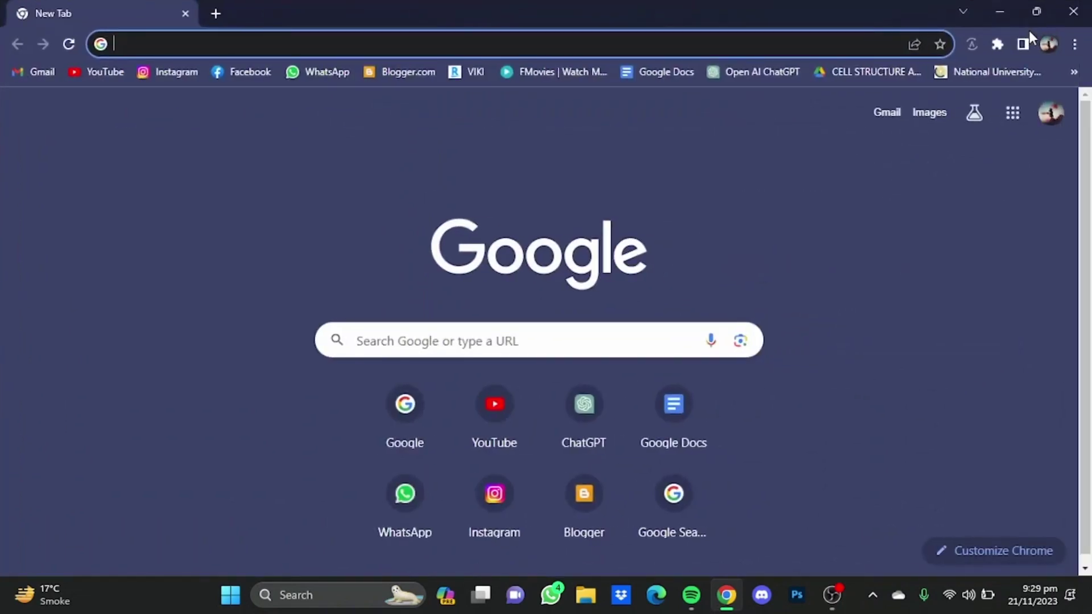
type("chai ai")
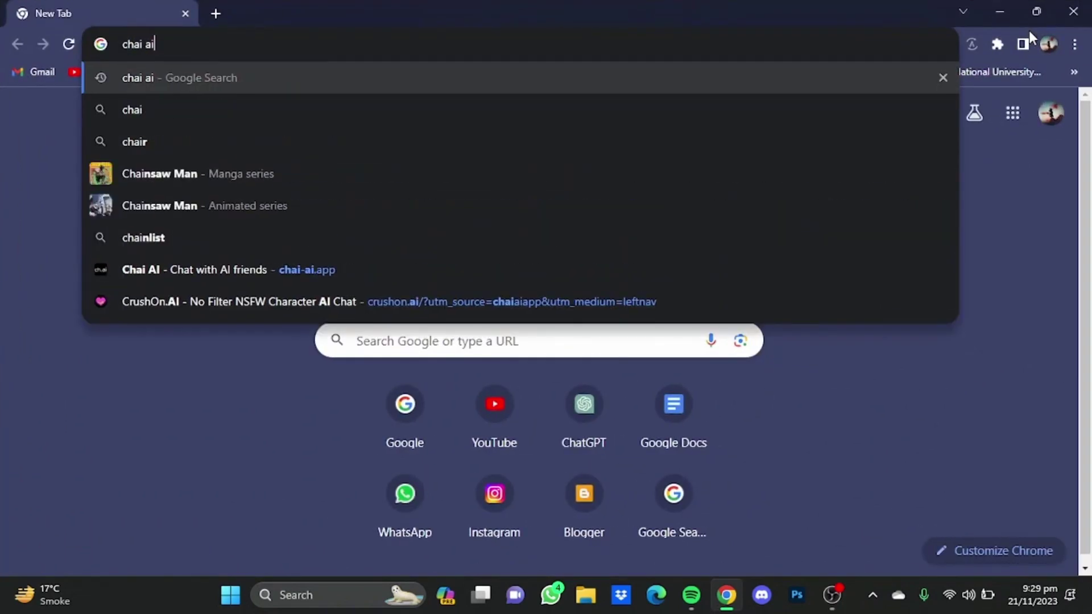
key("Return")
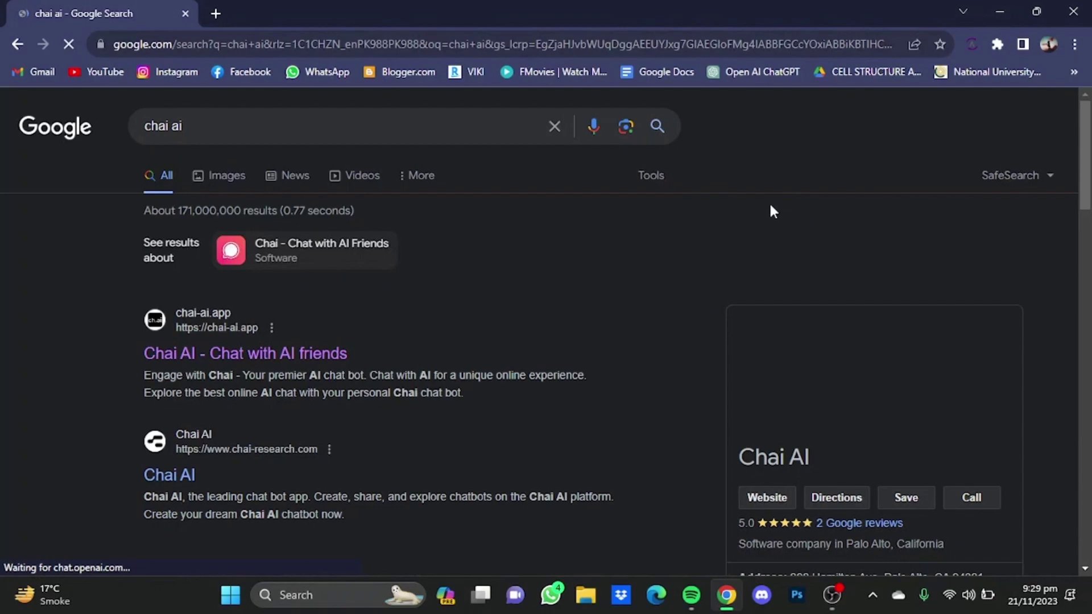
left_click(332, 363)
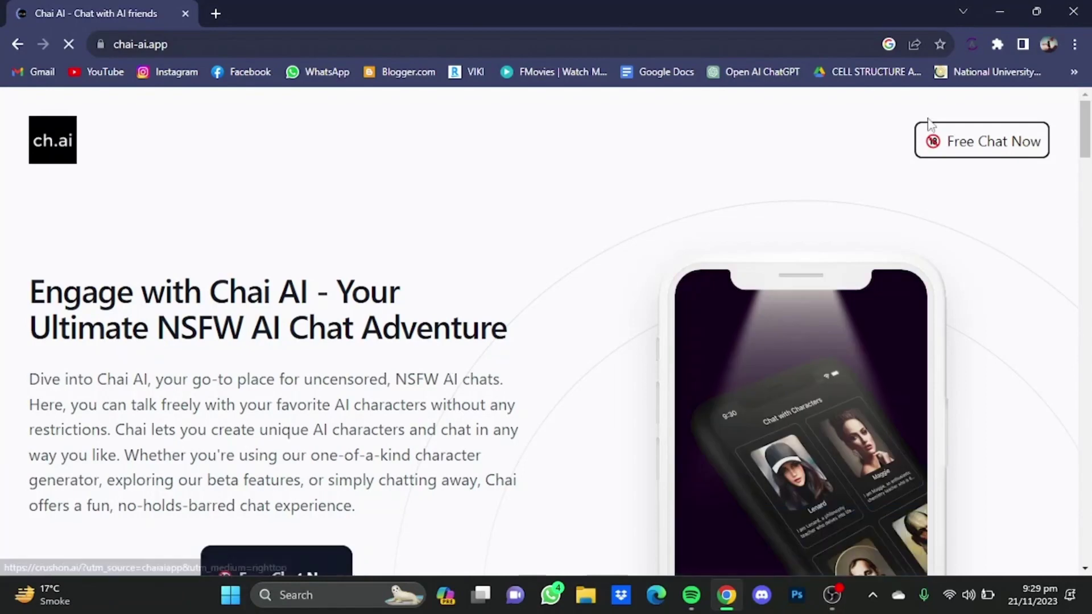
scroll(1081, 120, "down", 2)
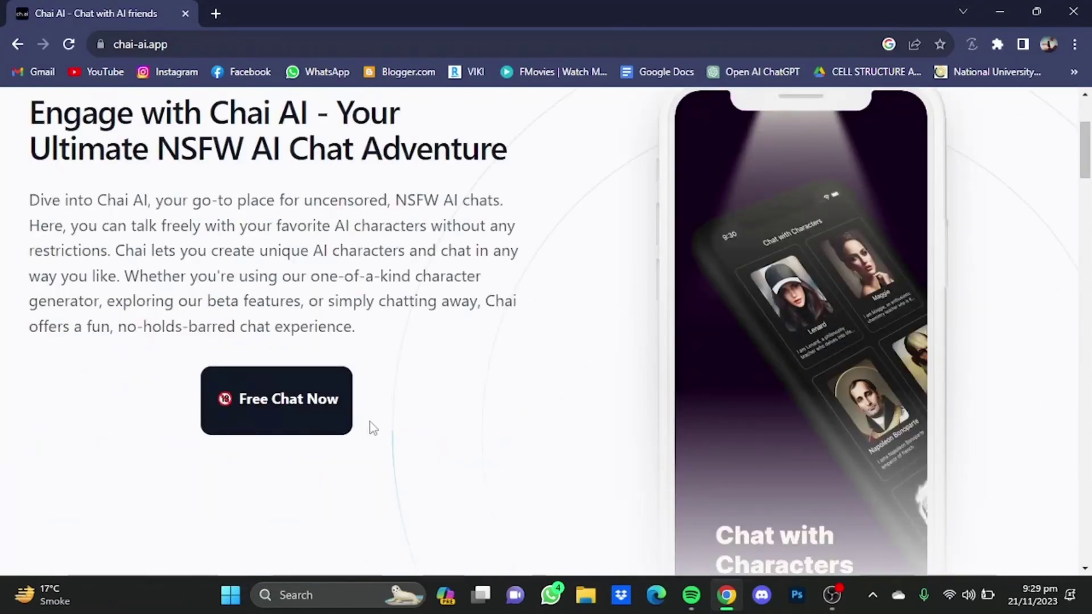
Go to CrushOn.AI via Free Chat Now and start a new character.
left_click(303, 425)
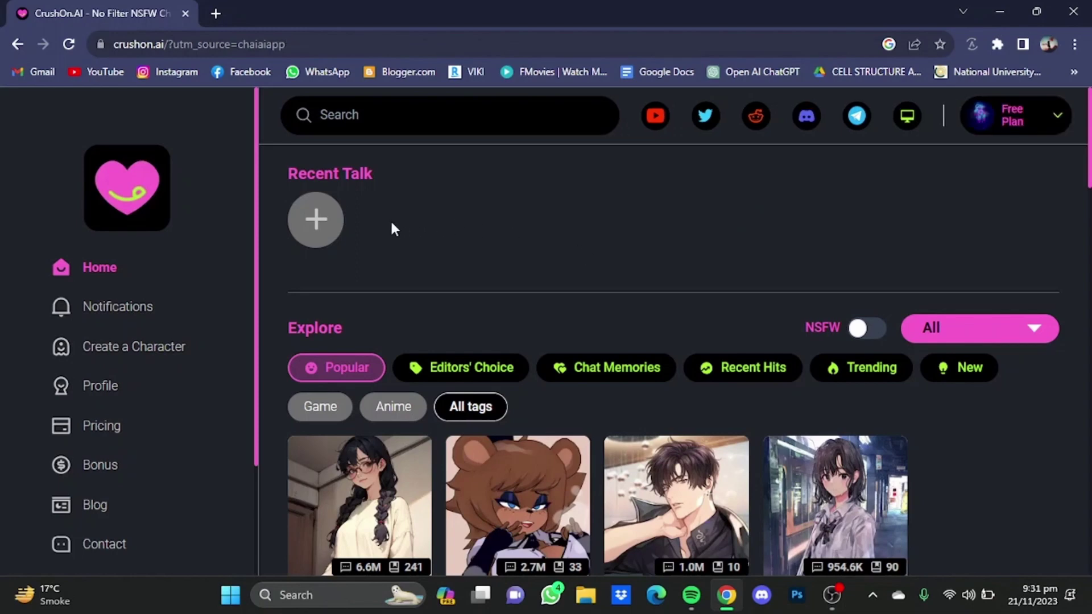
left_click(317, 219)
scroll(370, 247, "down", 2)
scroll(1065, 306, "down", 1)
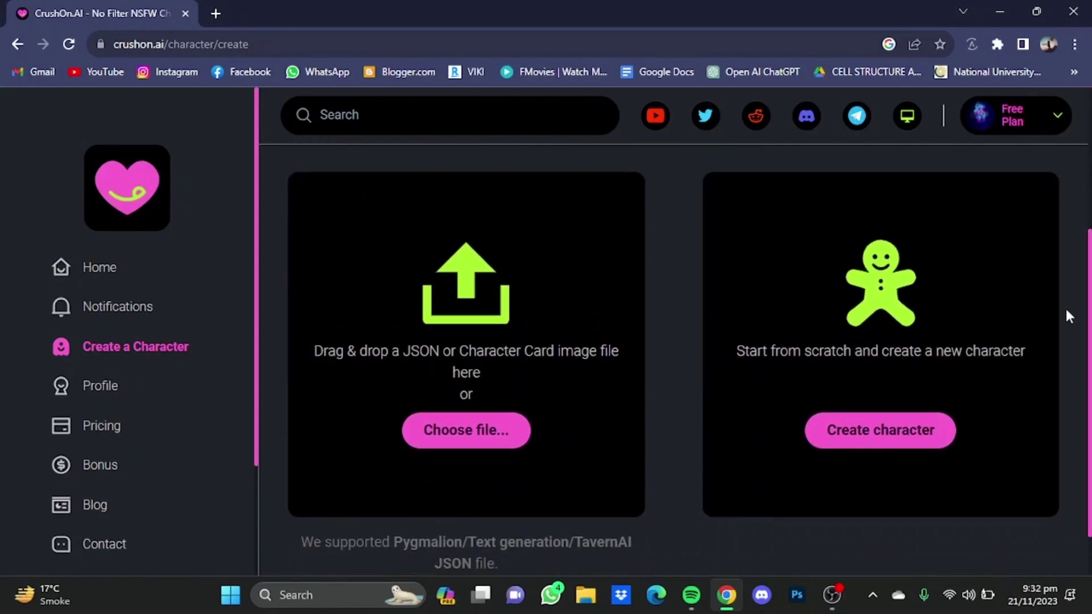
Choose to create a character from scratch and begin entering the name 'joey'.
left_click(918, 449)
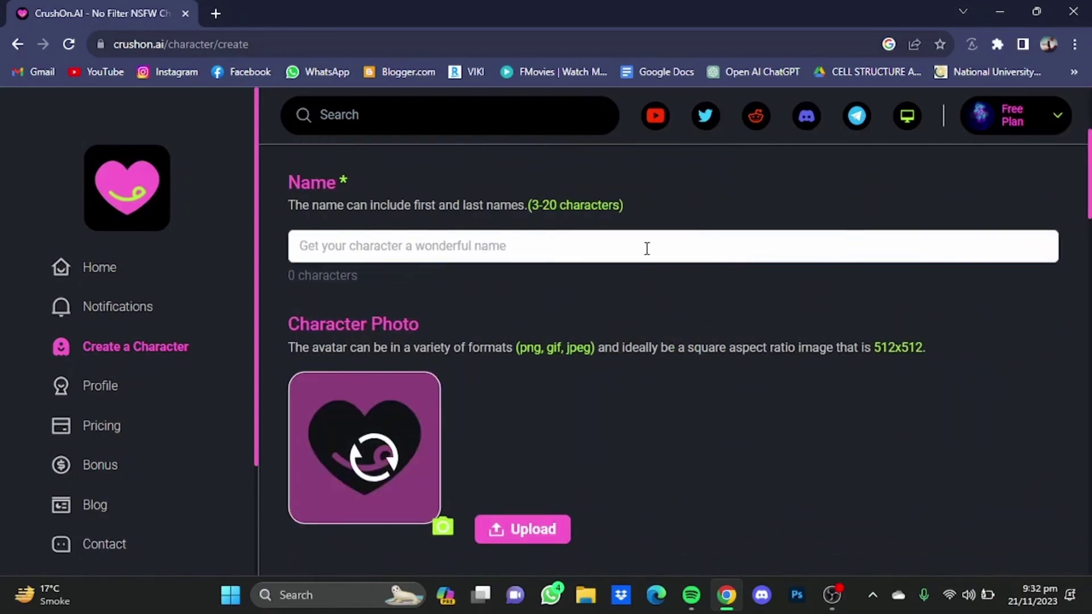
left_click(643, 248)
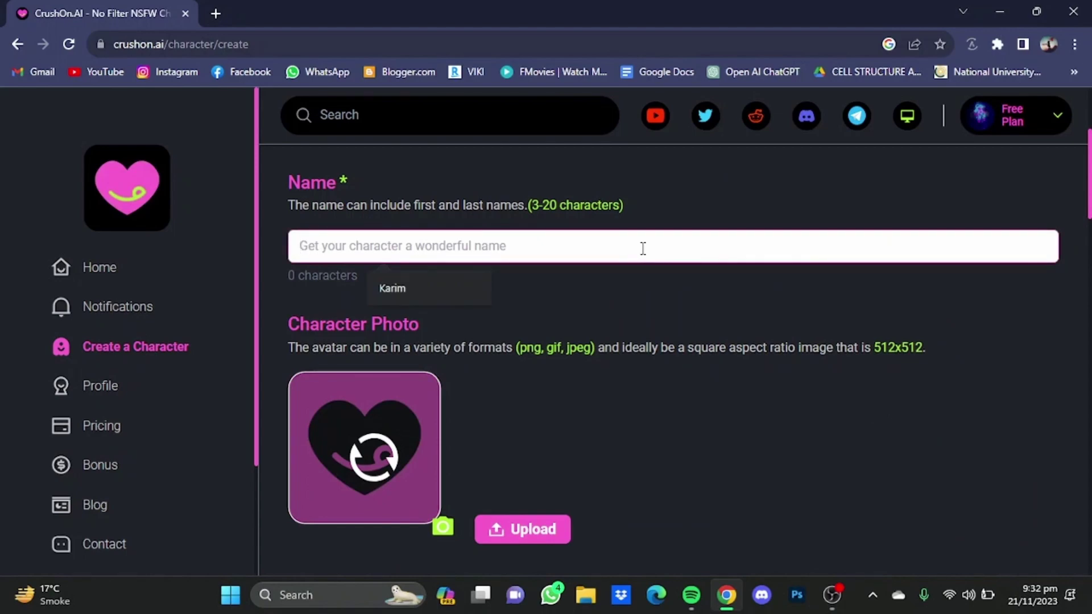
type("joey")
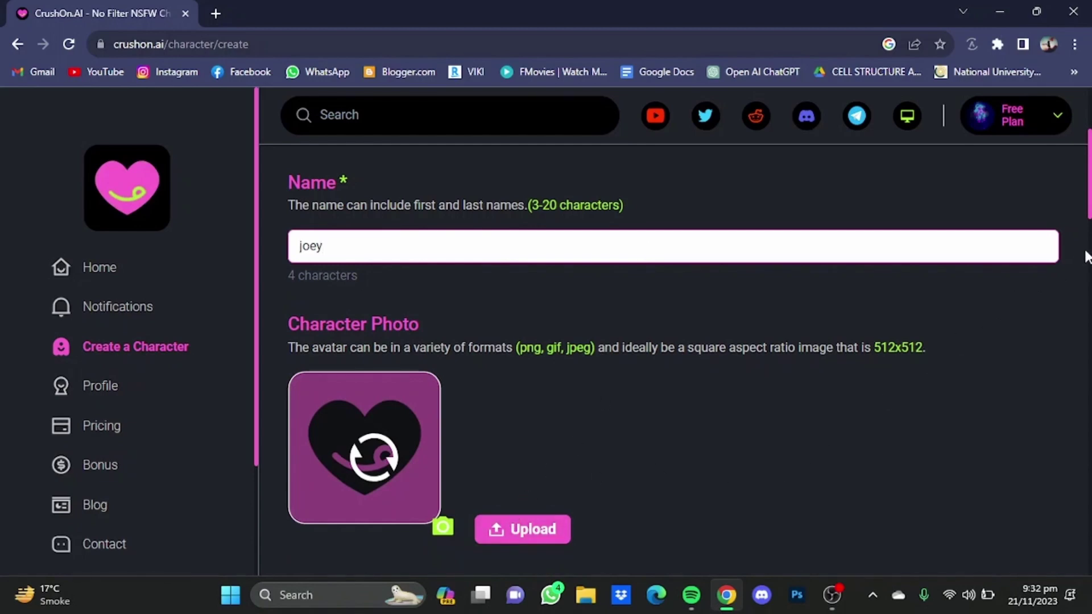
left_click_drag(1089, 192, 1089, 220)
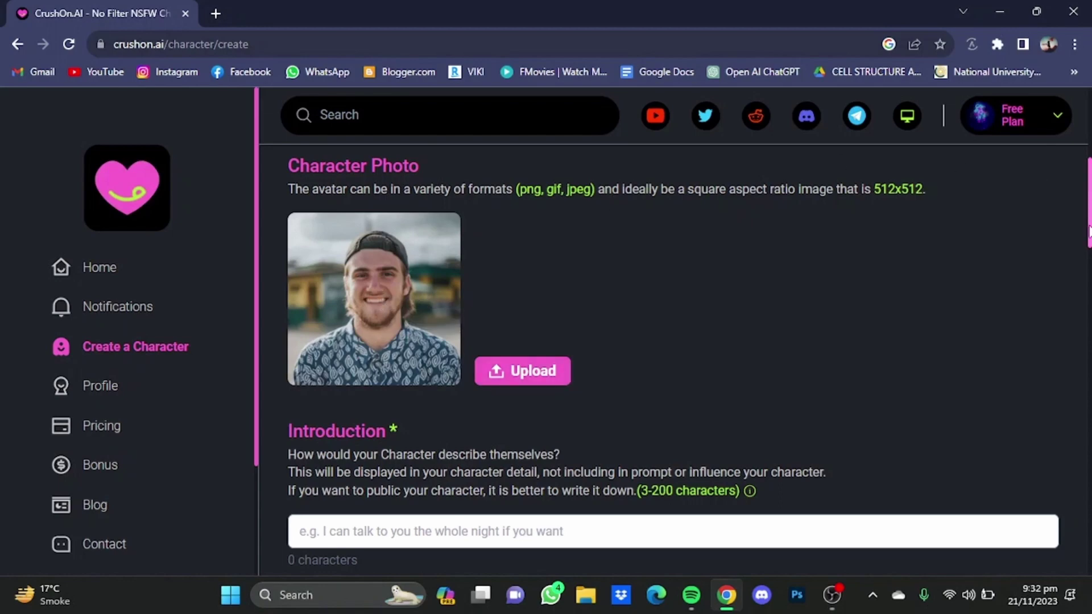
left_click_drag(1089, 229, 1089, 261)
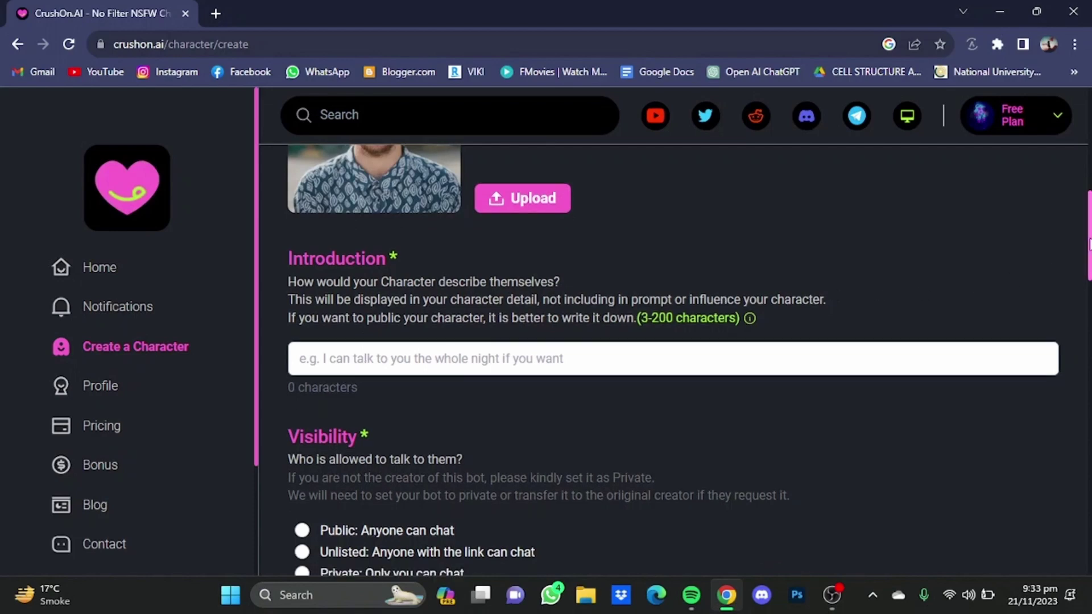
scroll(1059, 264, "down", 2)
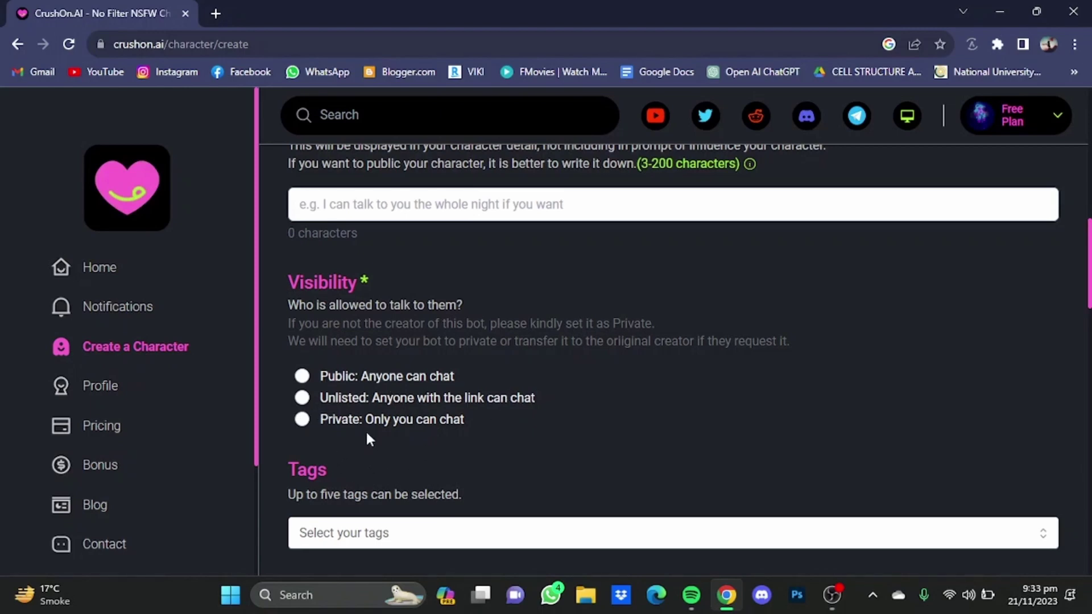
Select 'Private: Only you can chat' visibility and the SFW rating.
left_click(302, 419)
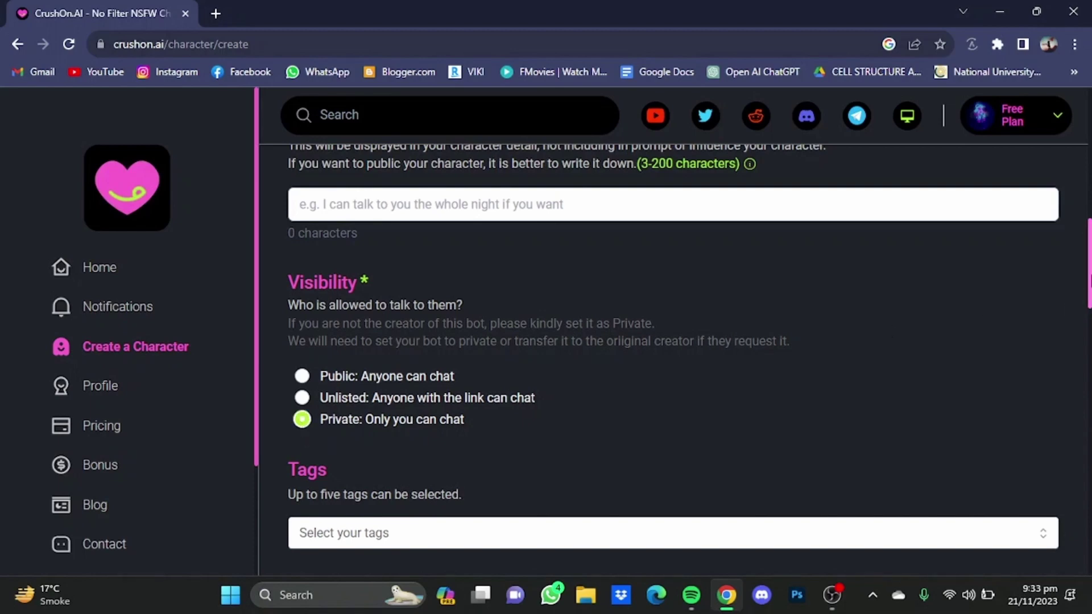
scroll(813, 447, "down", 2)
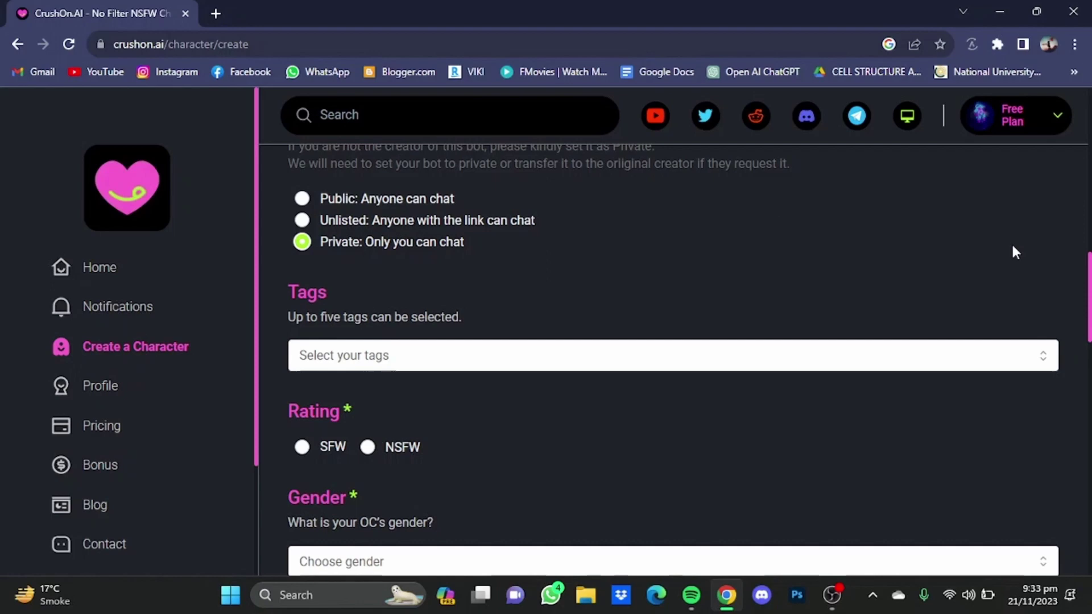
scroll(1089, 295, "down", 1)
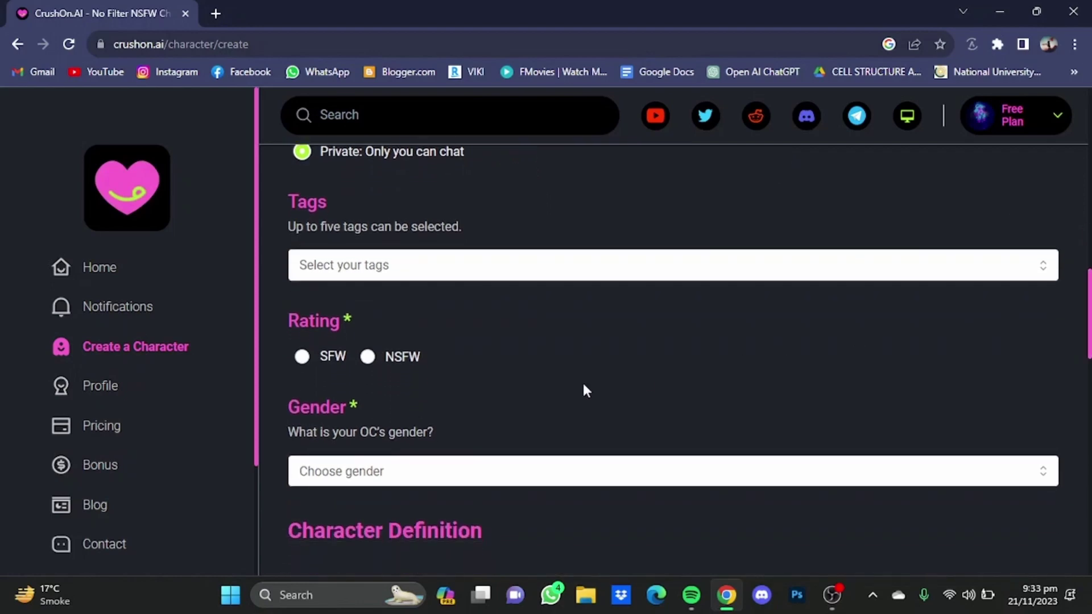
left_click(303, 356)
scroll(907, 386, "down", 1)
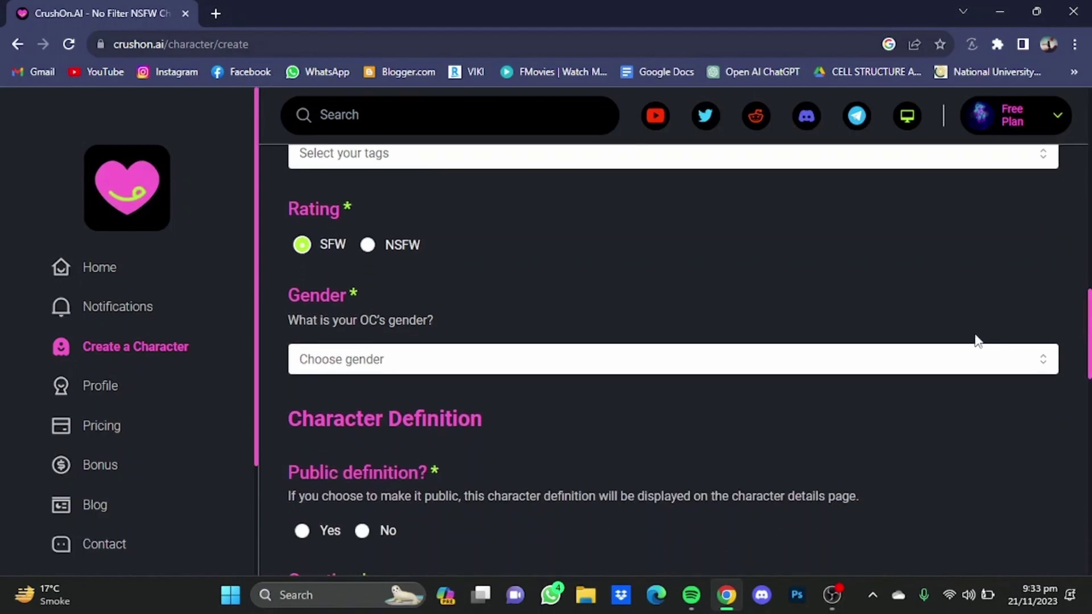
Pick Male from the gender dropdown and set Public definition to No.
left_click(1045, 362)
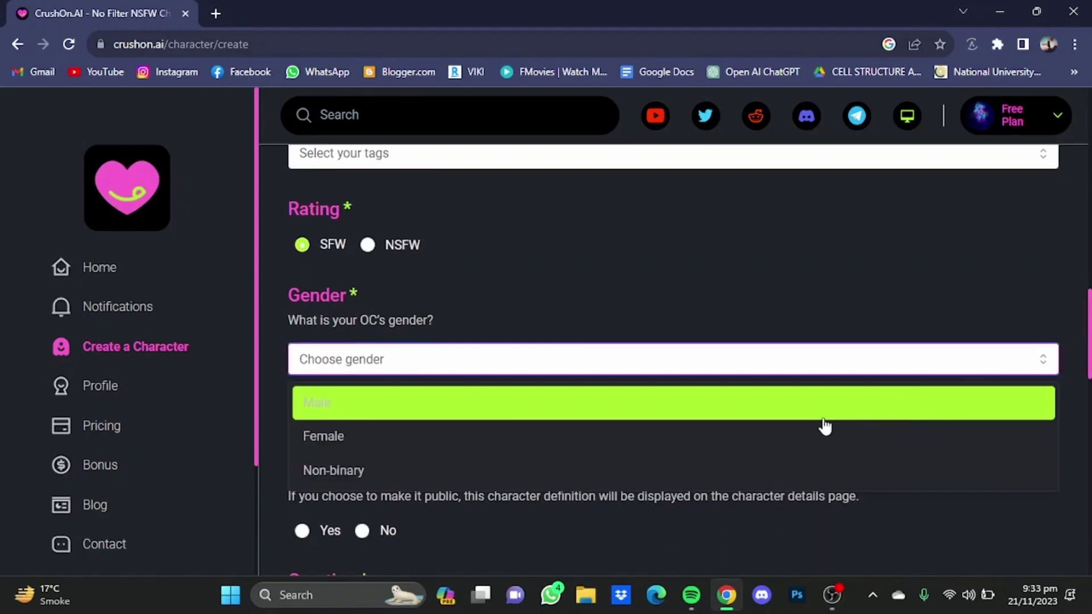
left_click(791, 413)
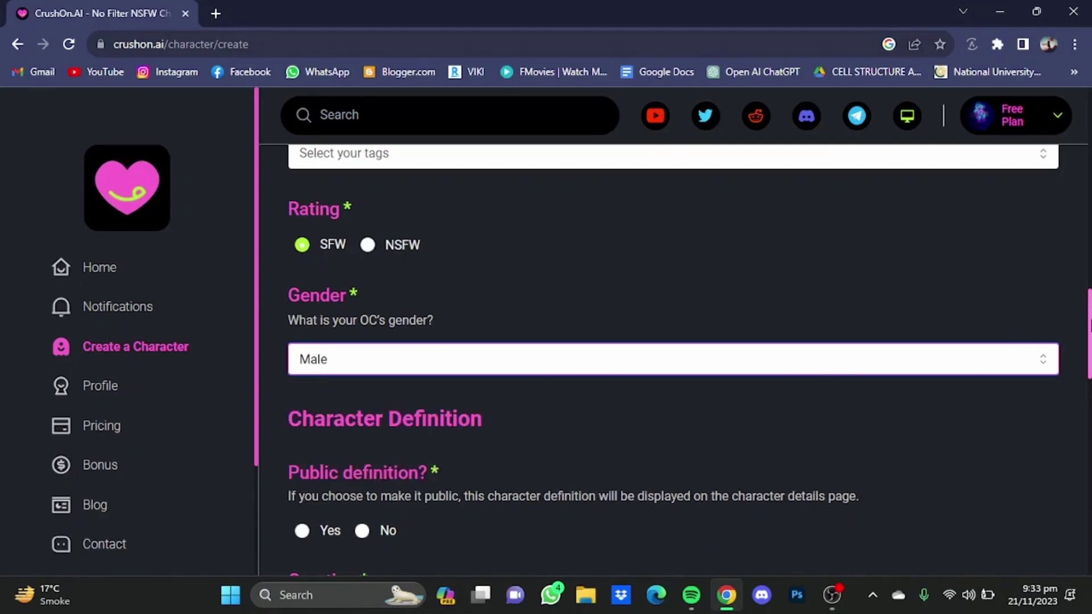
left_click_drag(1089, 323, 1086, 350)
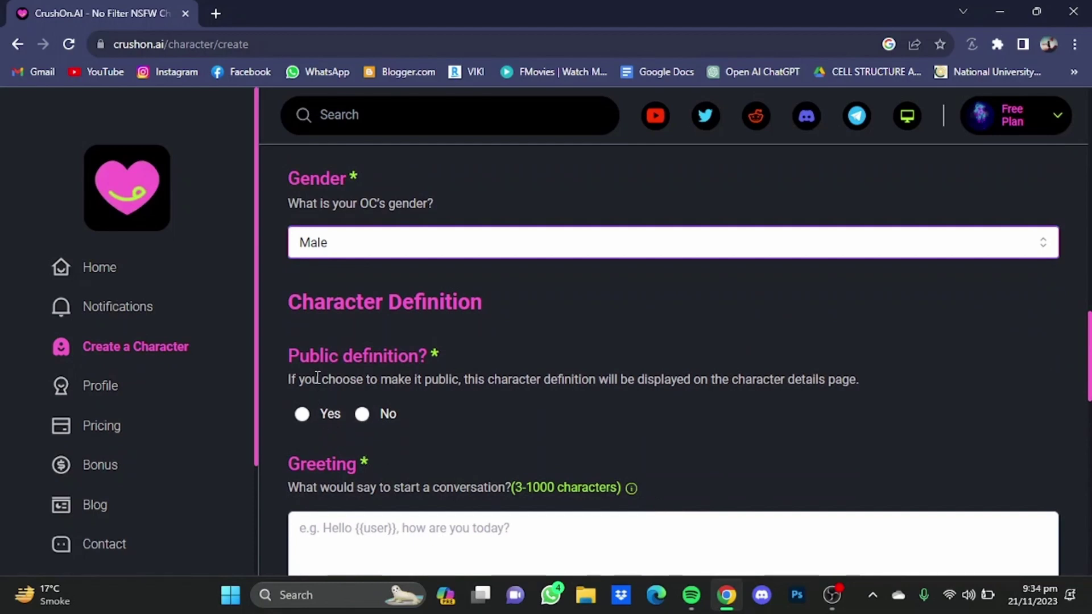
left_click(362, 415)
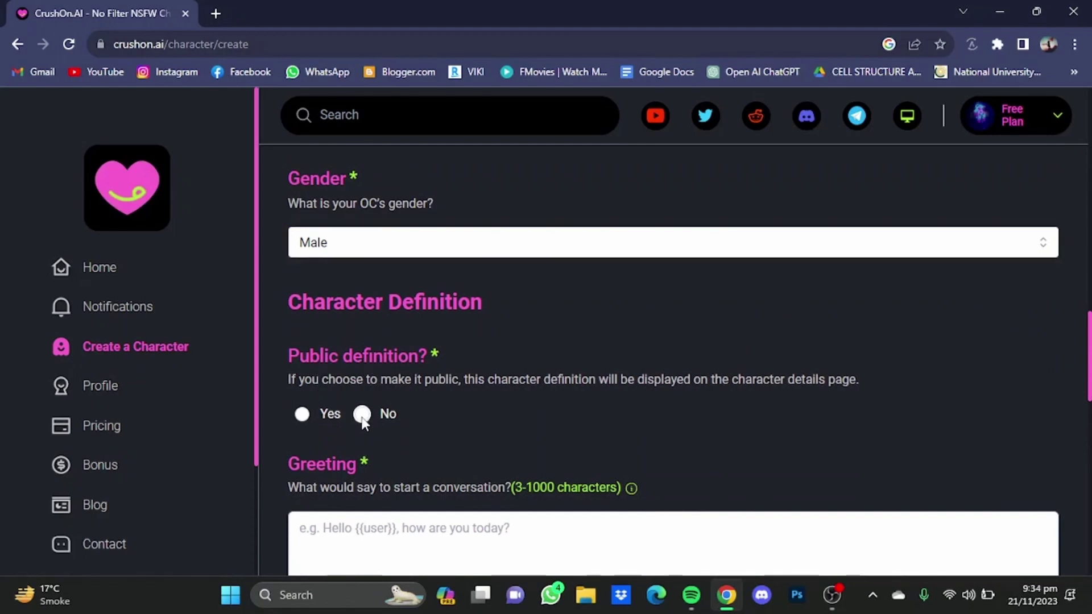
scroll(1089, 328, "down", 1)
scroll(674, 359, "down", 1)
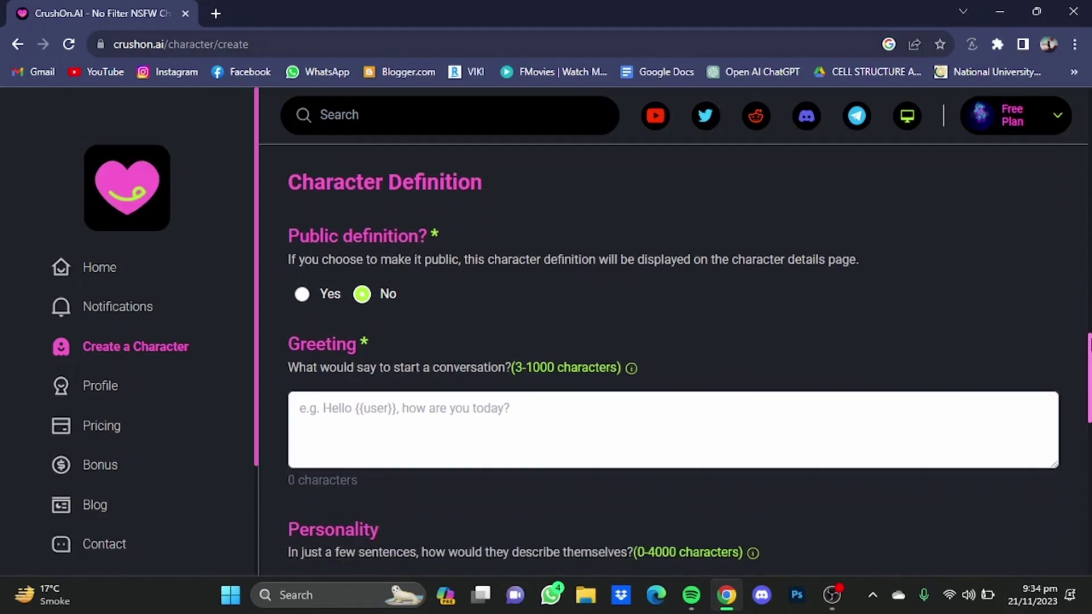
scroll(513, 366, "down", 1)
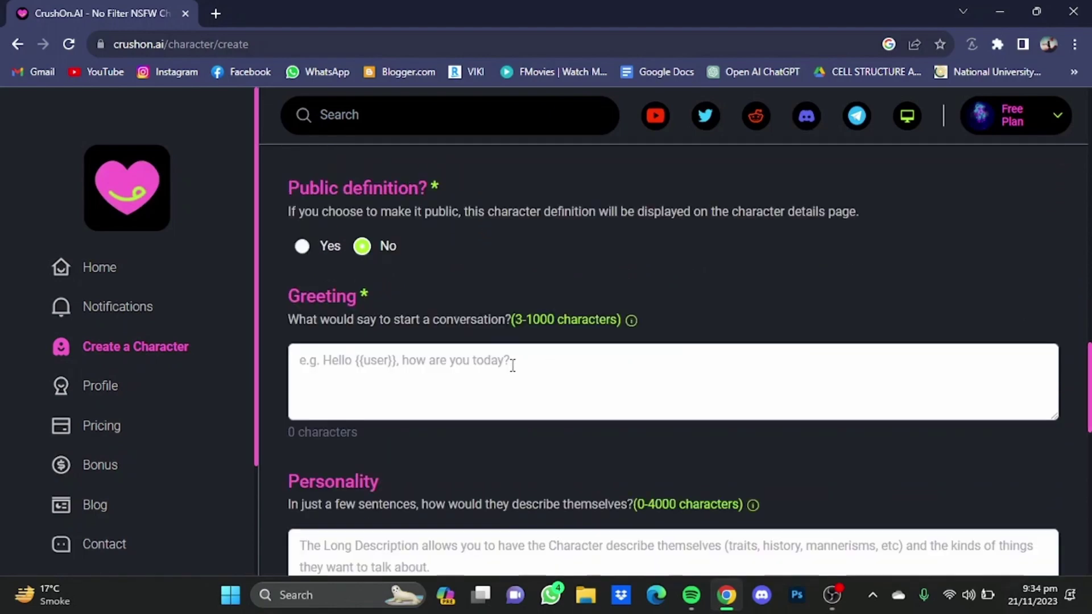
scroll(683, 368, "down", 2)
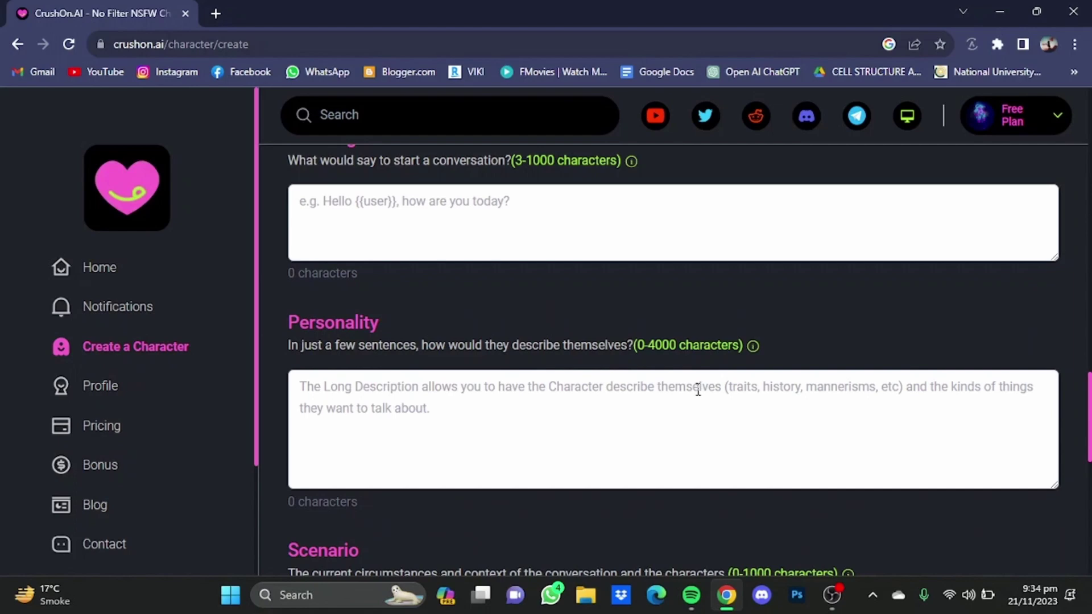
left_click_drag(1089, 408, 1088, 450)
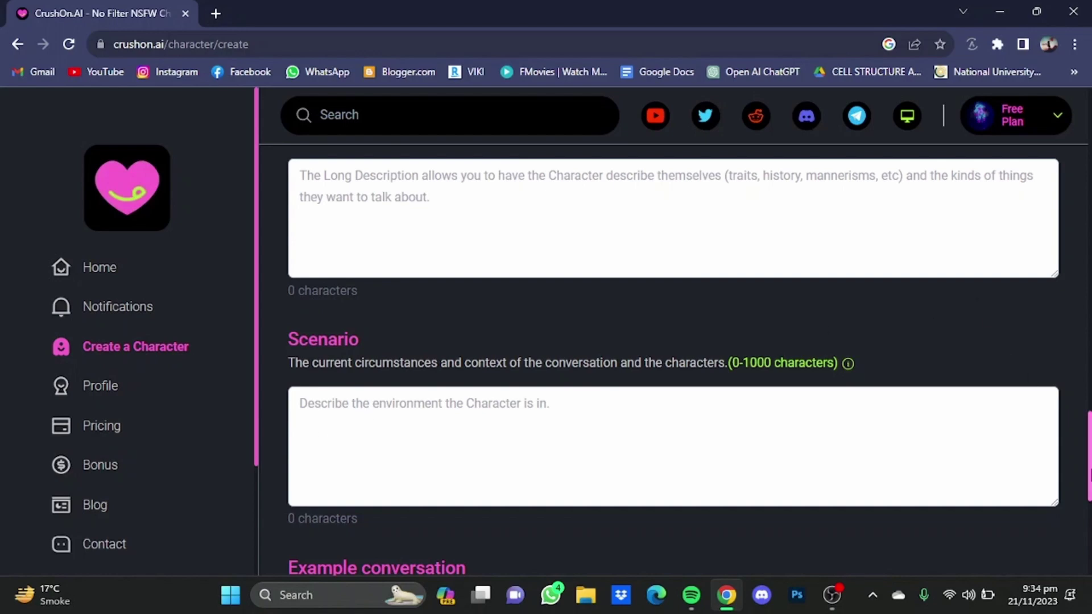
left_click_drag(1089, 479, 1079, 542)
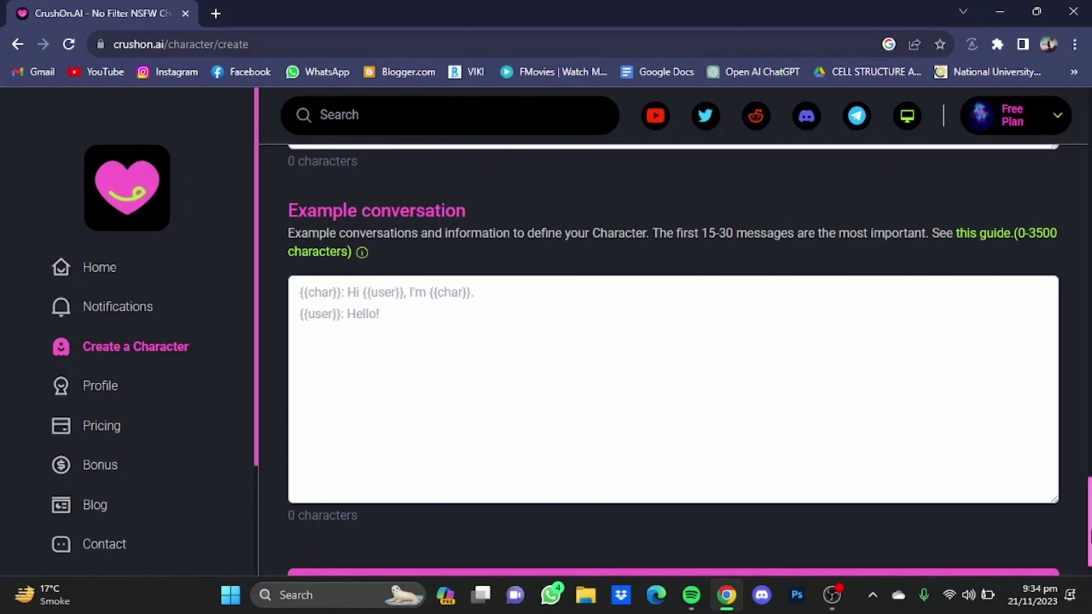
scroll(1090, 536, "down", 1)
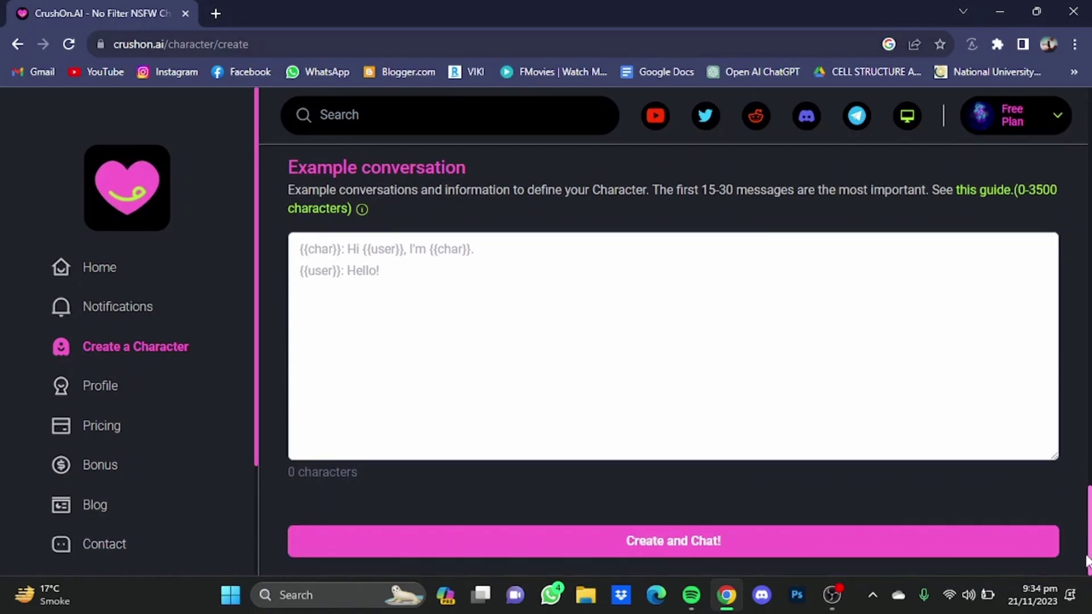